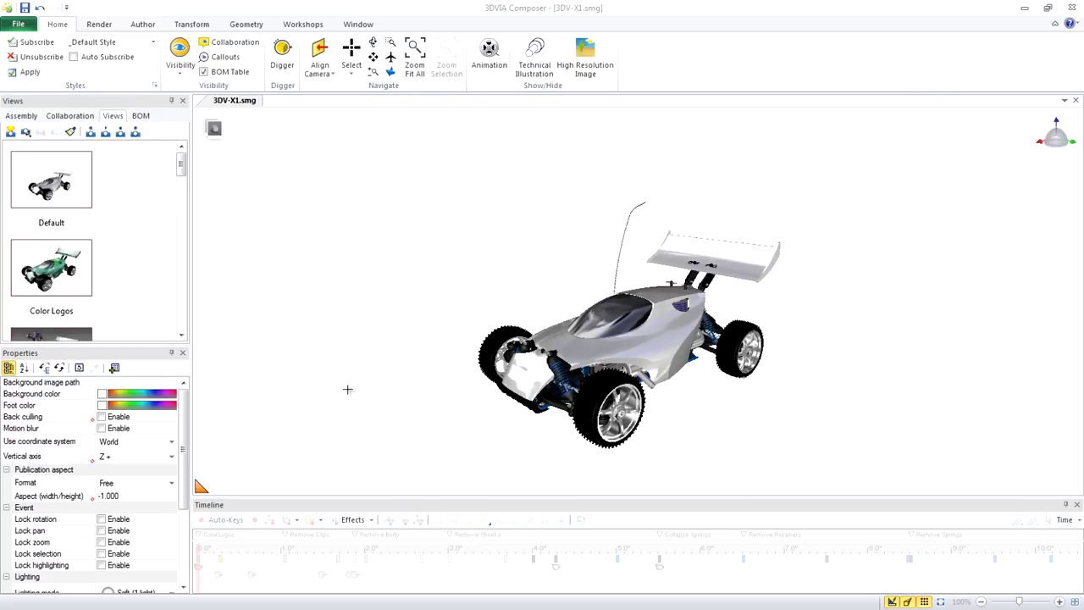
Step: Show the Color Logos view and select all four tires with Select Instances
{"action": "left_click", "coordinate": [67, 271]}
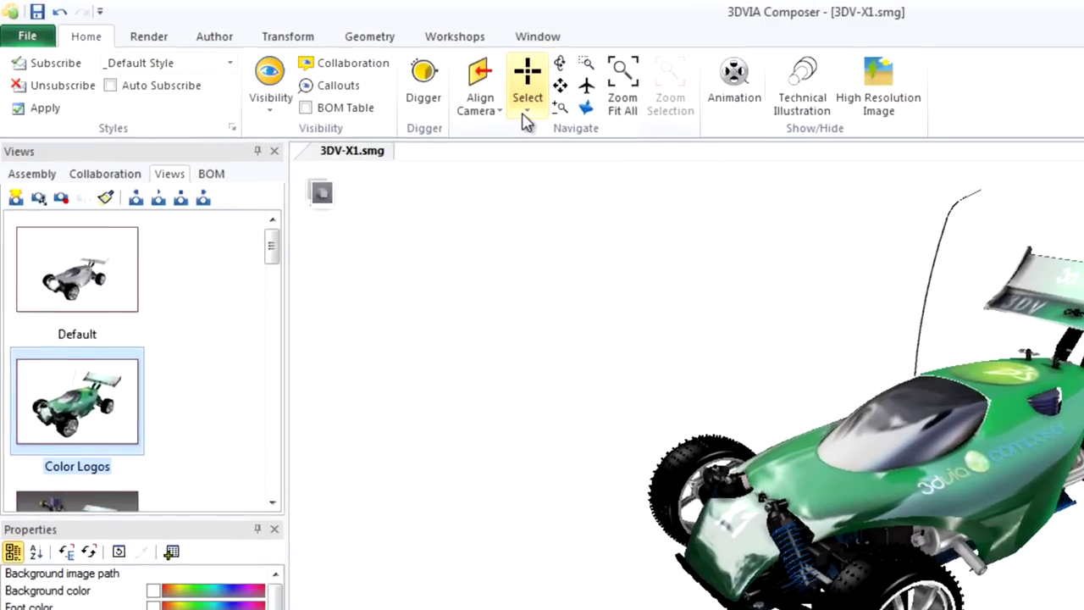
{"action": "left_click", "coordinate": [351, 73]}
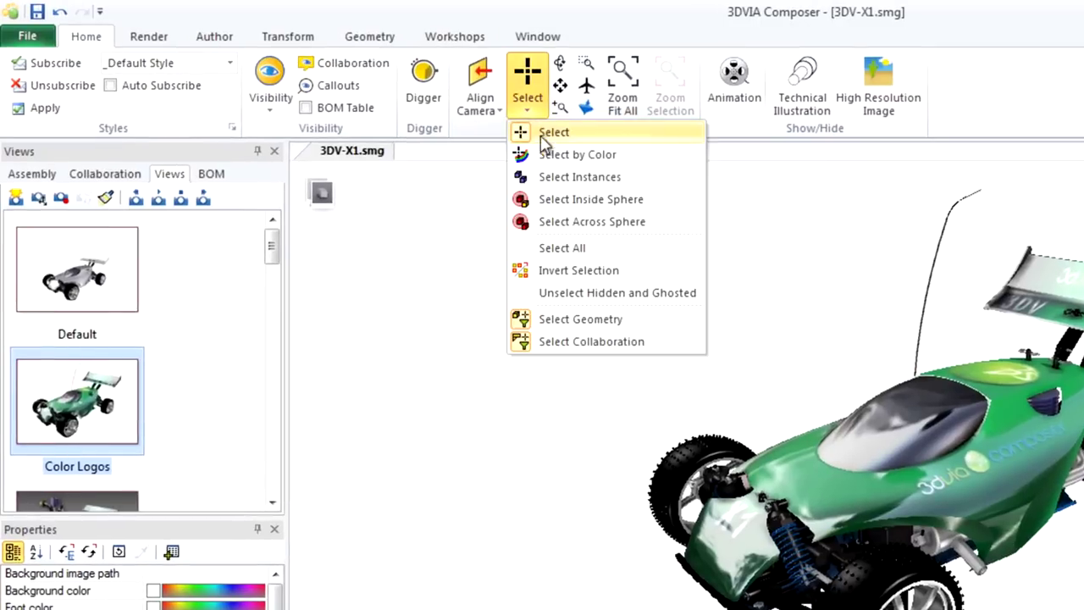
{"action": "left_click", "coordinate": [563, 180]}
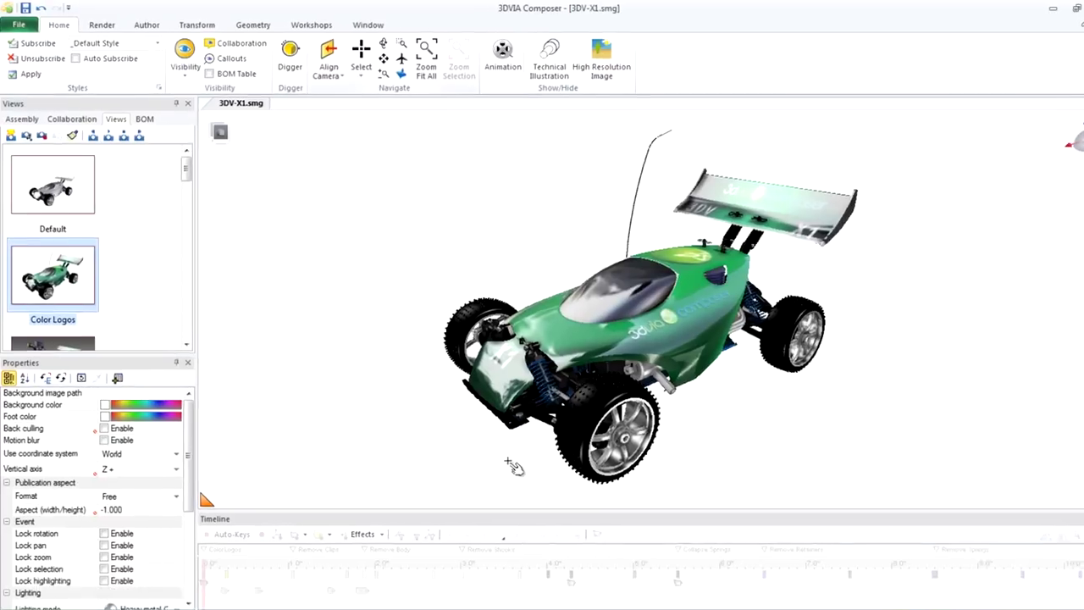
{"action": "left_click", "coordinate": [561, 435]}
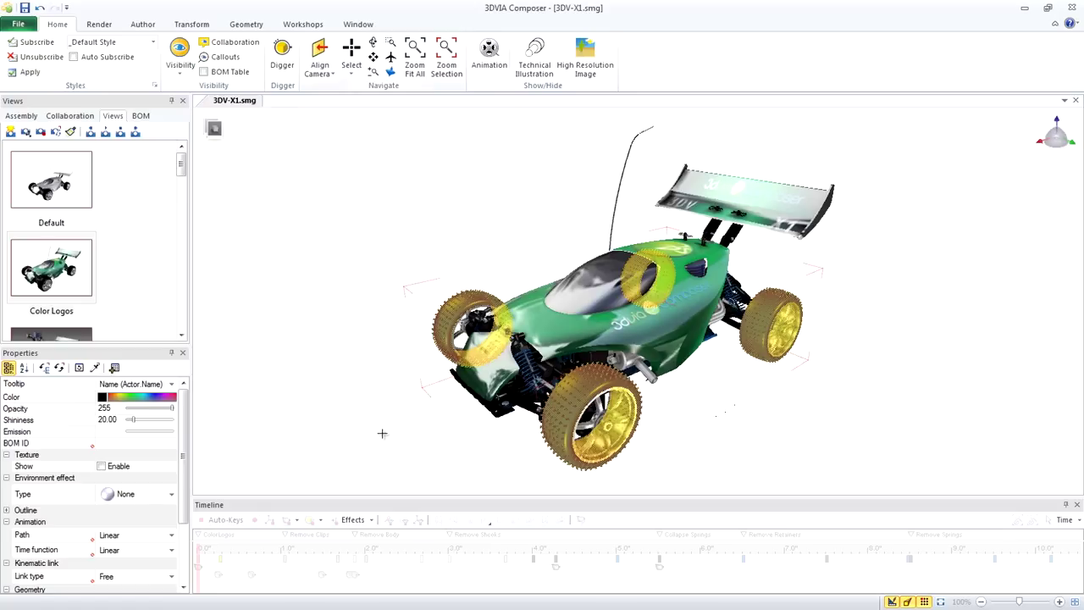
{"action": "left_click", "coordinate": [103, 399]}
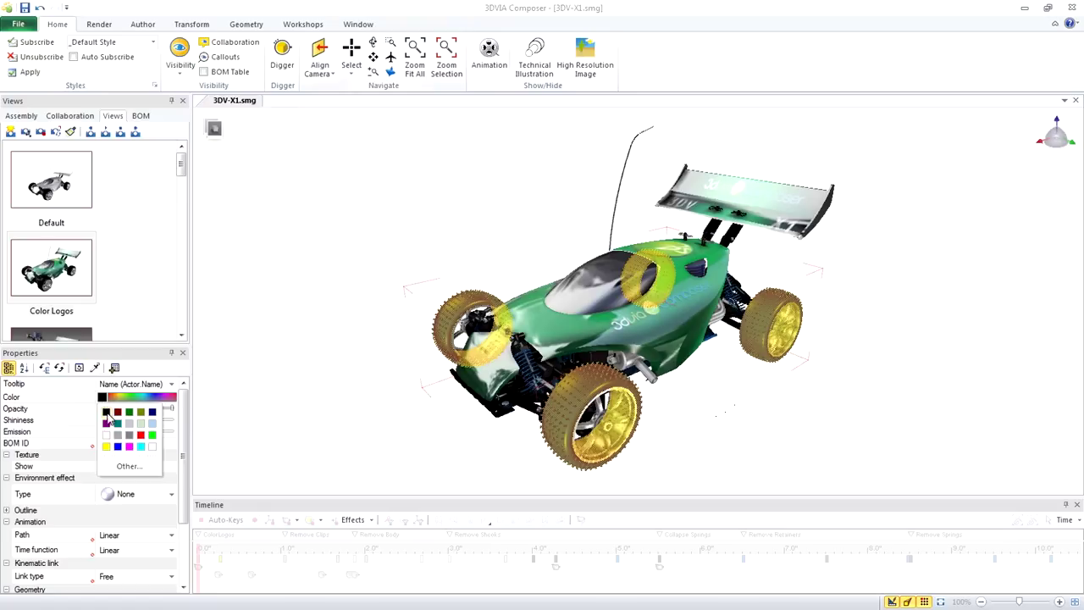
Step: Color the four selected tires red, then clear the selection
{"action": "left_click", "coordinate": [141, 434]}
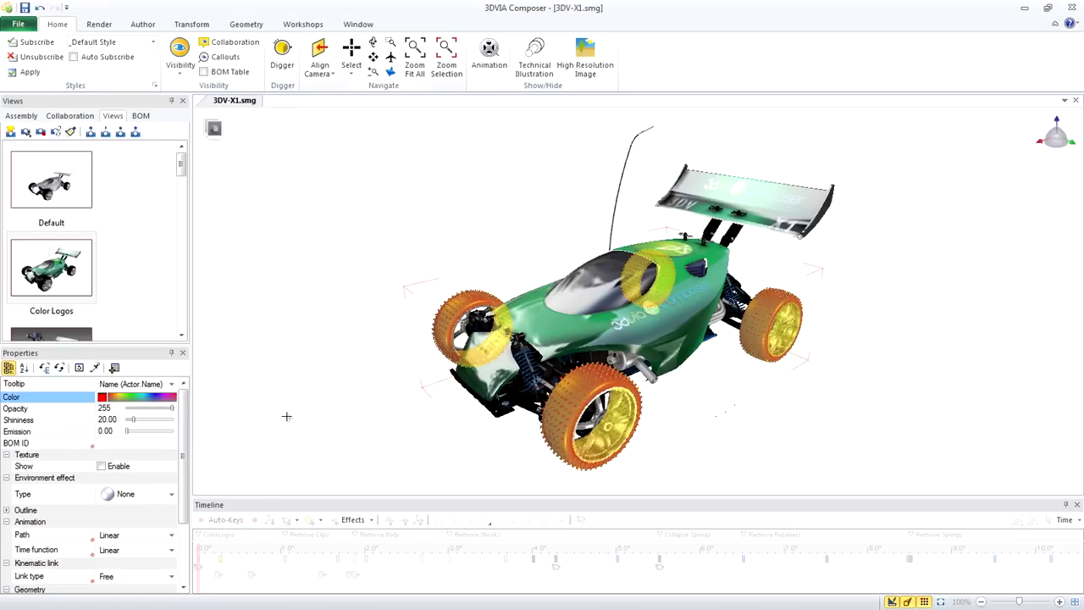
{"action": "left_click", "coordinate": [286, 415]}
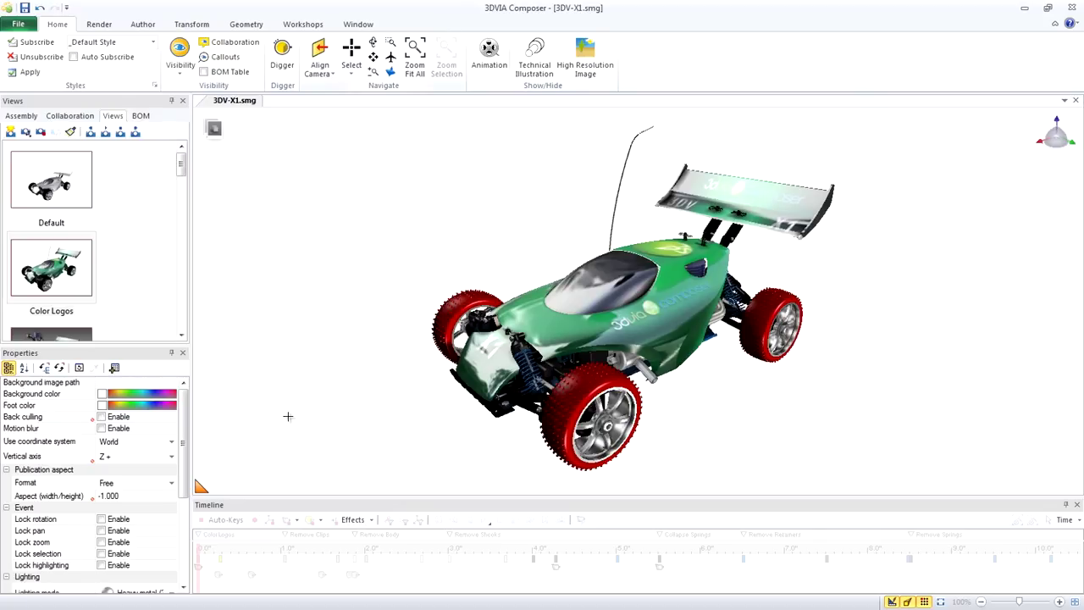
{"action": "left_click", "coordinate": [81, 278]}
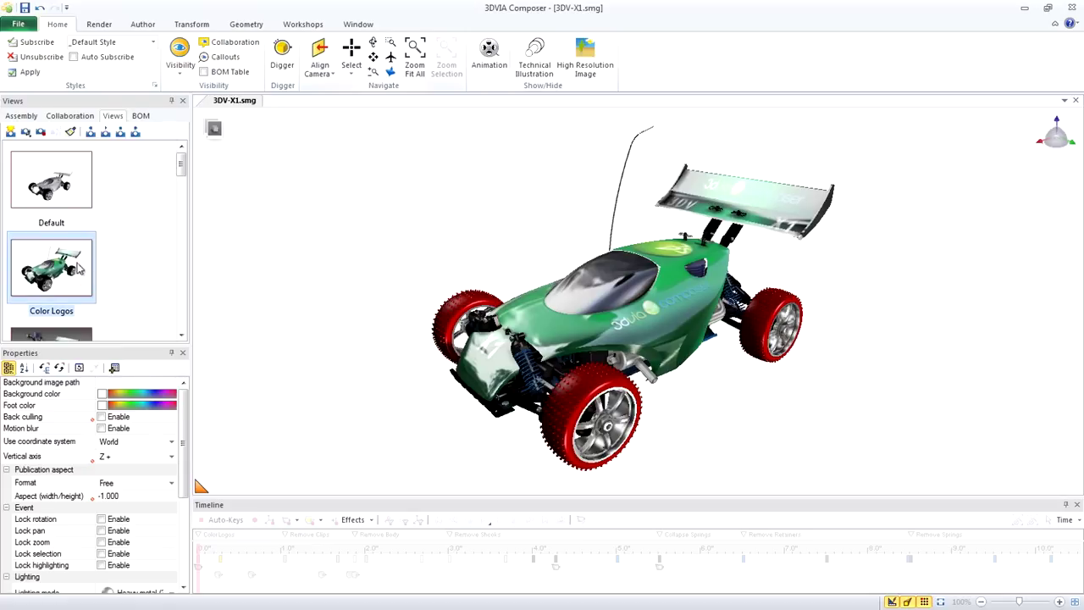
Step: Update the Color Logos saved view so it captures the red tires
{"action": "left_click", "coordinate": [40, 132]}
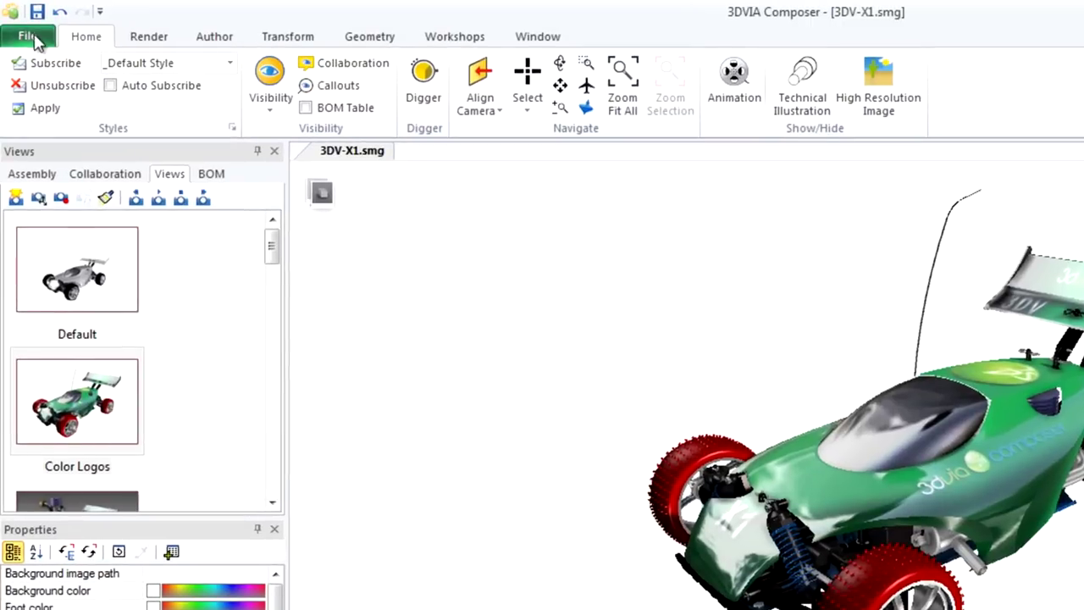
{"action": "left_click", "coordinate": [35, 40]}
{"action": "mouse_move", "coordinate": [64, 159]}
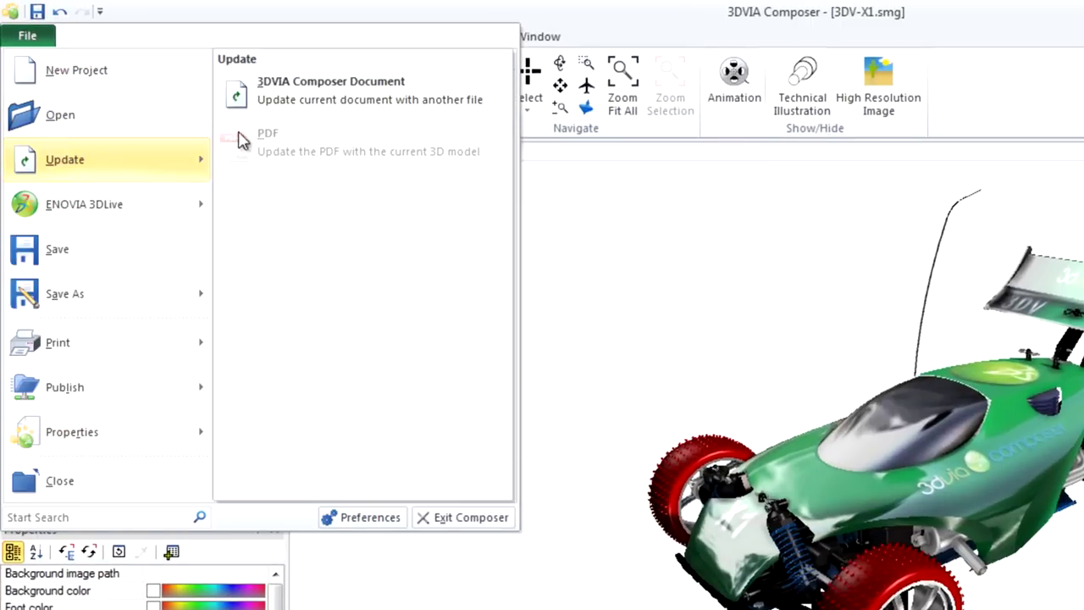
Step: Update the document from the revised file 3DV-X1_rev2.smg
{"action": "left_click", "coordinate": [320, 100]}
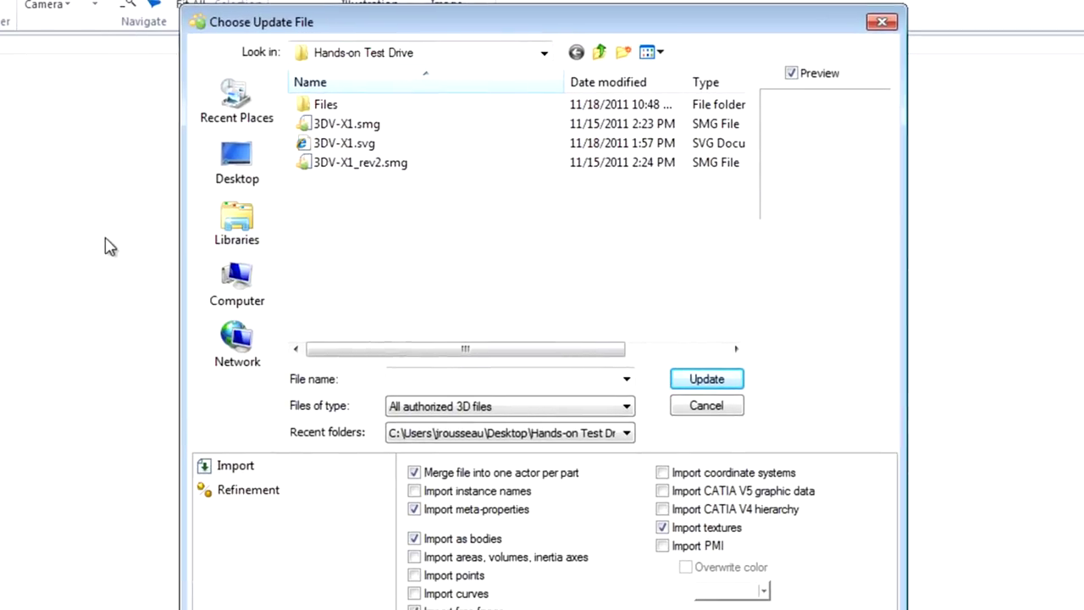
{"action": "left_click", "coordinate": [332, 166]}
{"action": "left_click", "coordinate": [682, 382]}
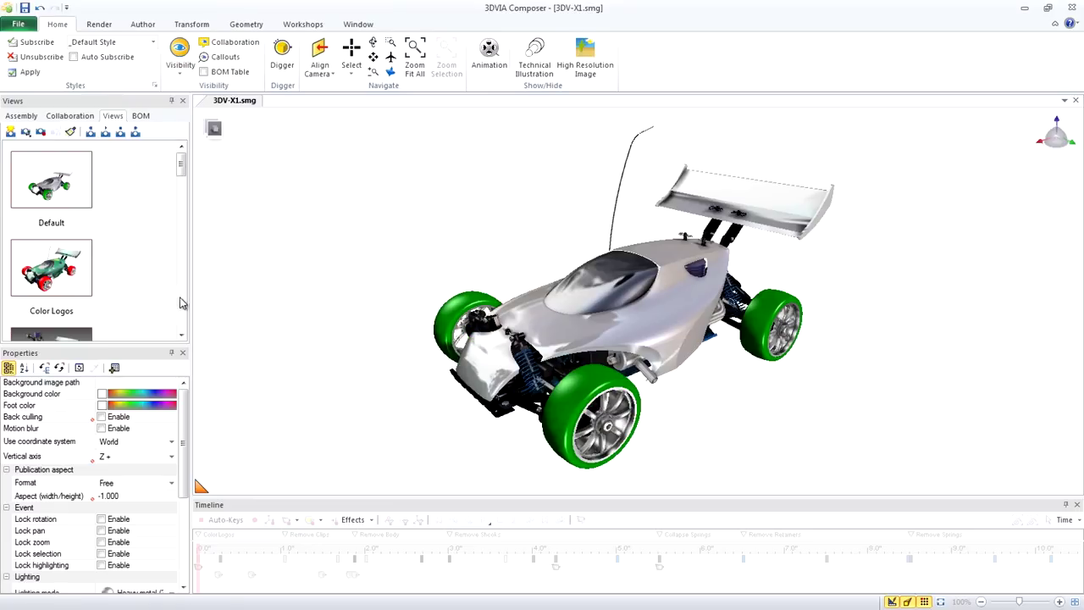
Step: Display the Cover Image Final view without saving the current view, and open the animation timeline
{"action": "scroll", "coordinate": [181, 316], "scroll_direction": "down", "scroll_amount": 3}
{"action": "left_click", "coordinate": [61, 252]}
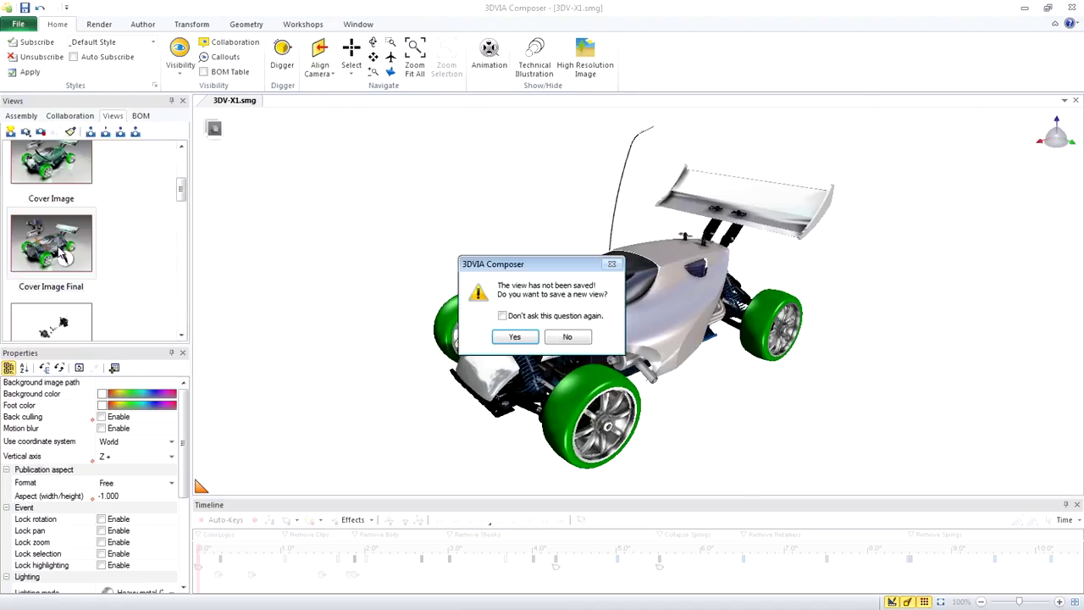
{"action": "left_click", "coordinate": [562, 338]}
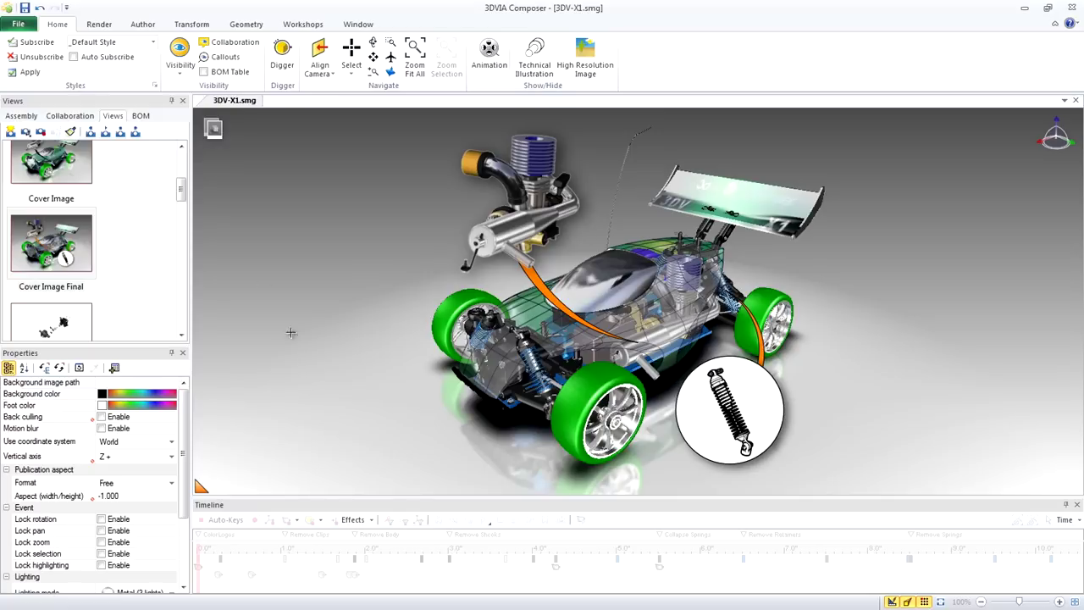
{"action": "left_click", "coordinate": [184, 165]}
Step: Return to the Color Logos view and play the car's animation
{"action": "left_click", "coordinate": [82, 265]}
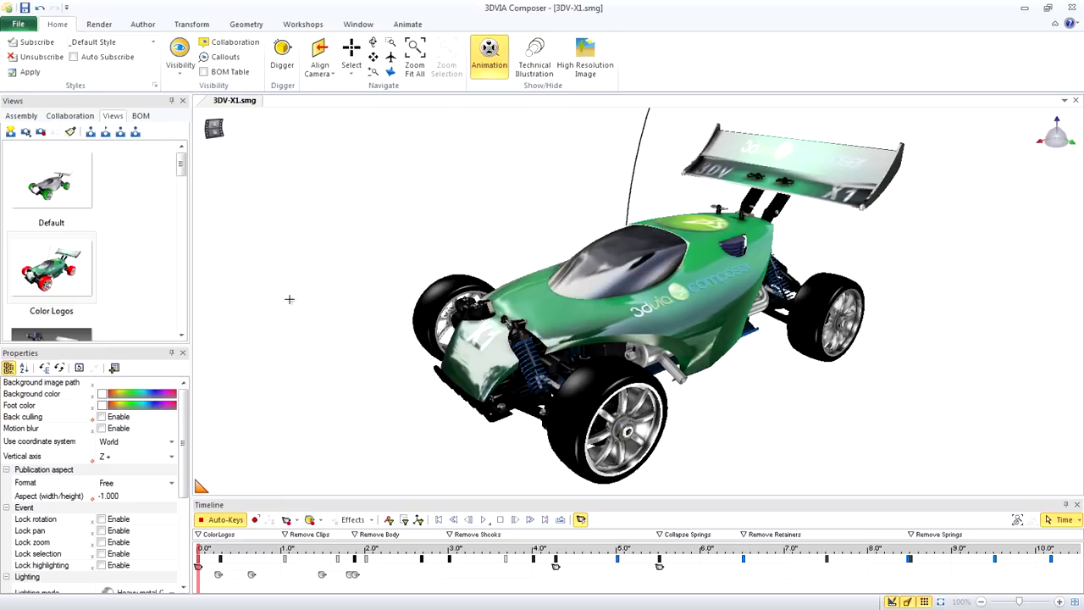
{"action": "left_click", "coordinate": [484, 519]}
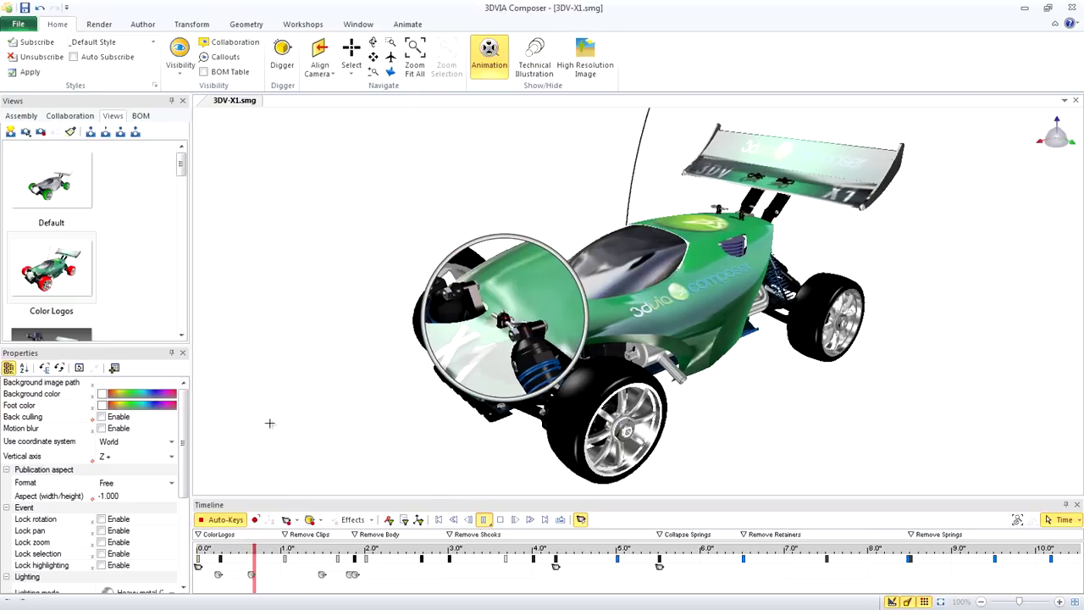